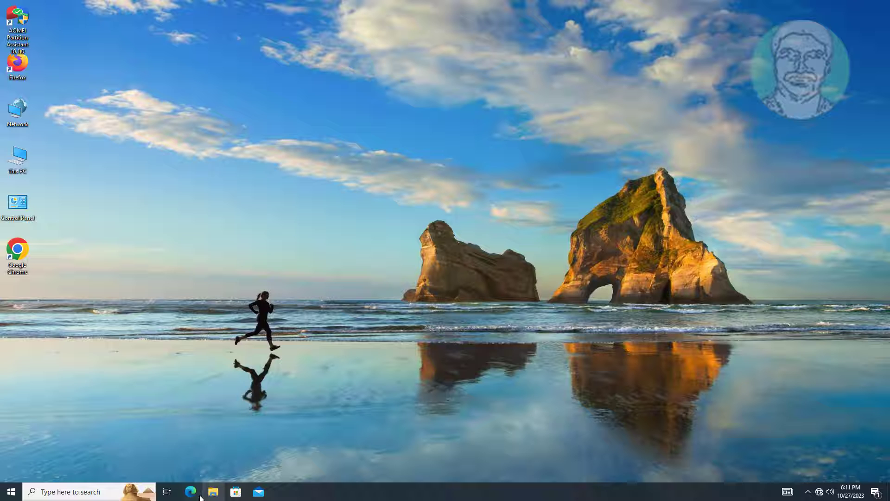
Step: Browse the USB Drive (G:) contents in File Explorer, then close the window
left_click(211, 495)
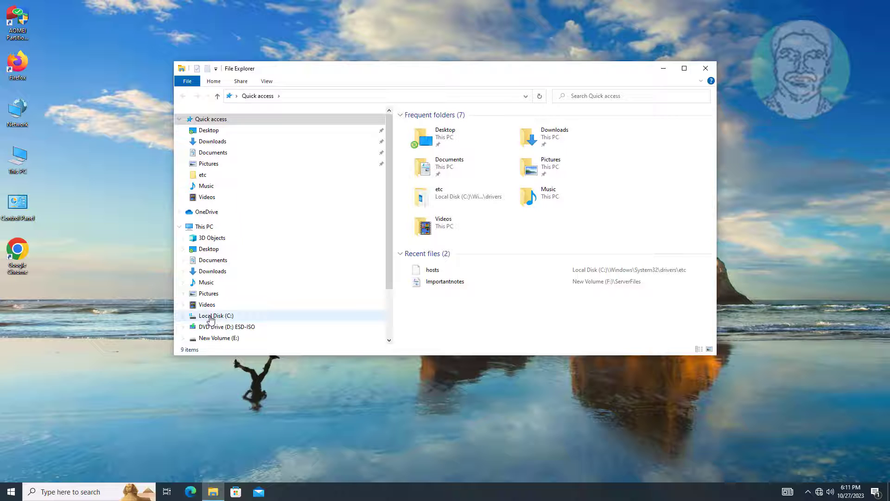
left_click(204, 228)
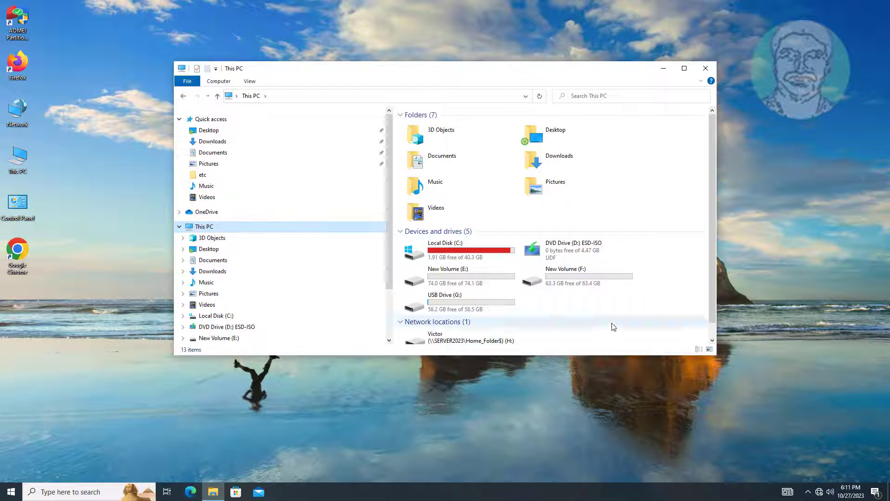
left_click(485, 306)
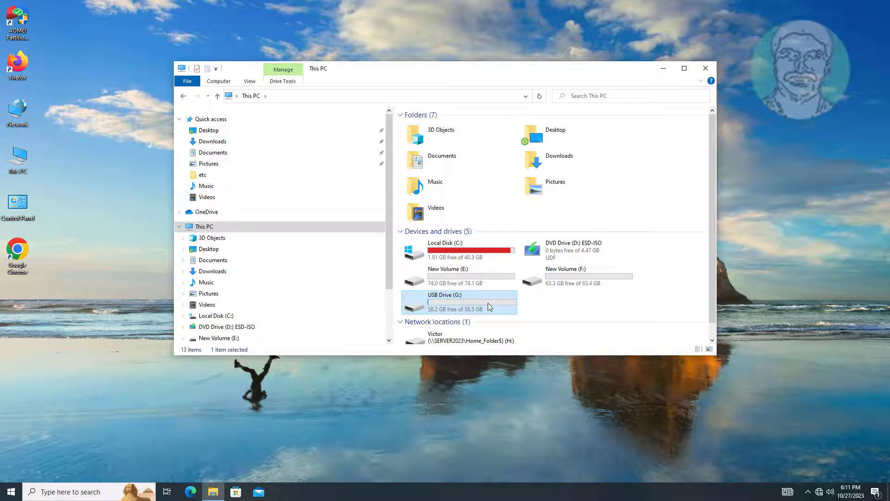
double_click(484, 306)
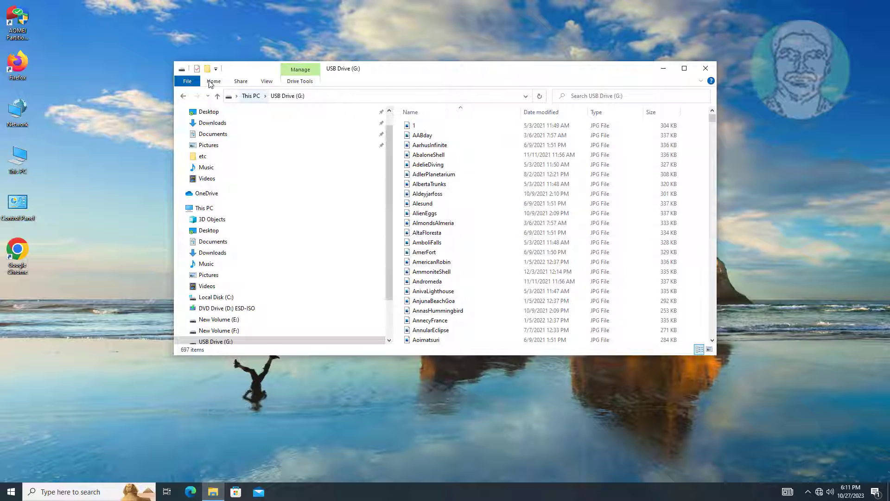
left_click(217, 96)
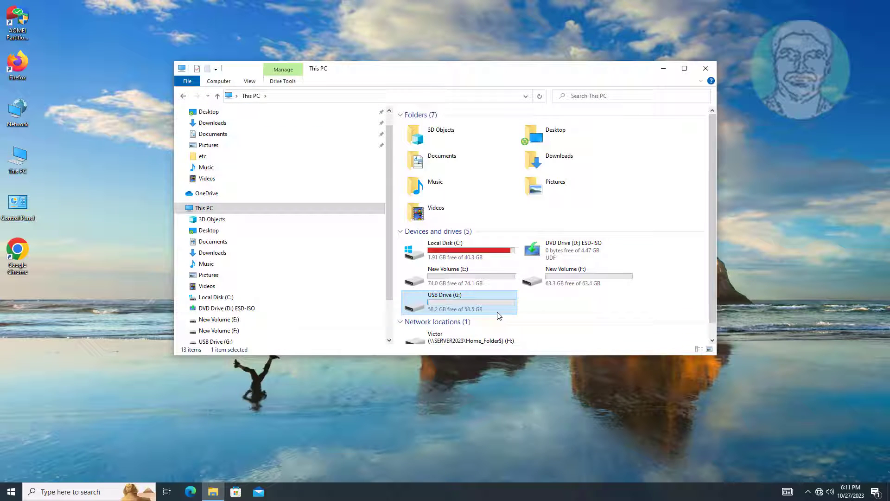
left_click(705, 68)
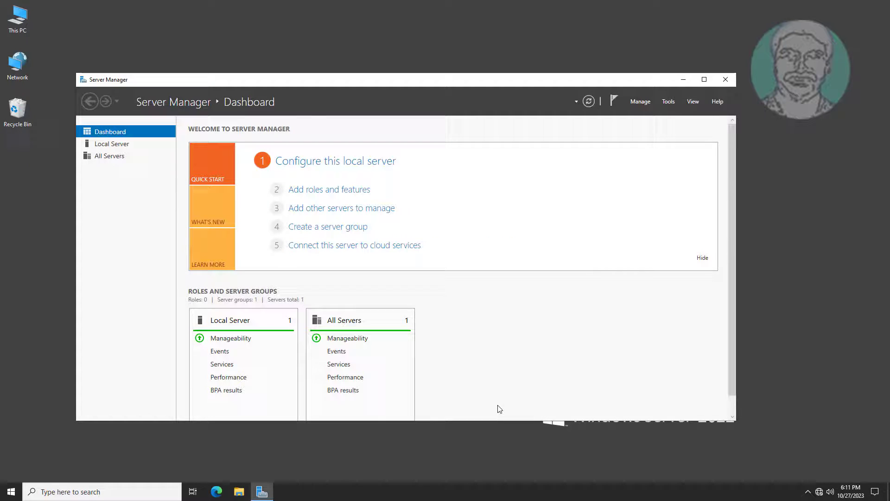
Step: Check the computers in the UserComputer OU in Active Directory Users and Computers, then close it
left_click(669, 102)
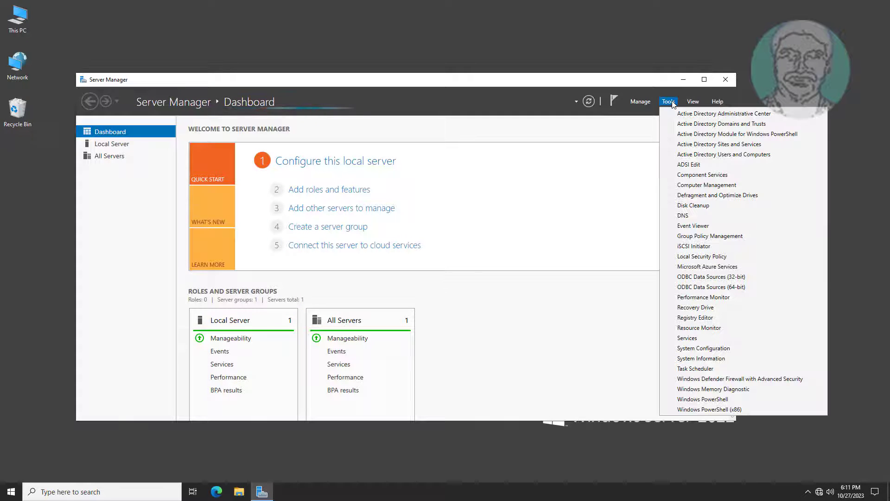
left_click(726, 154)
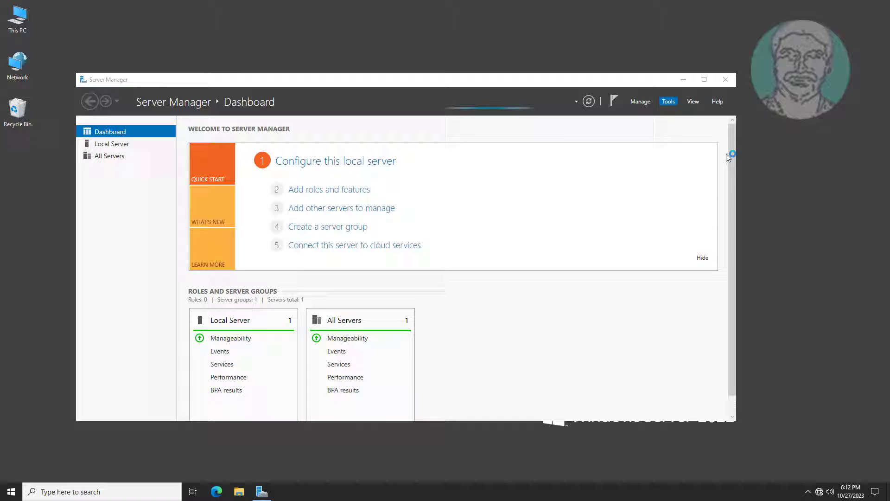
left_click(669, 102)
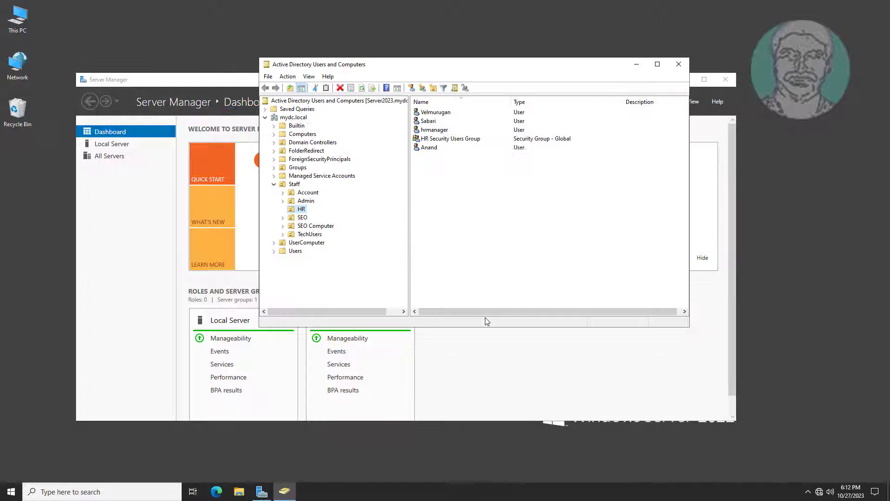
left_click(311, 242)
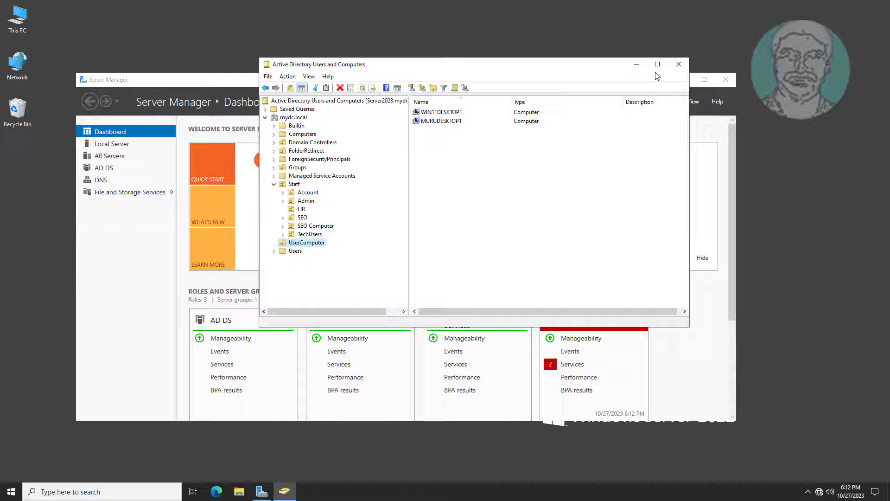
left_click(679, 64)
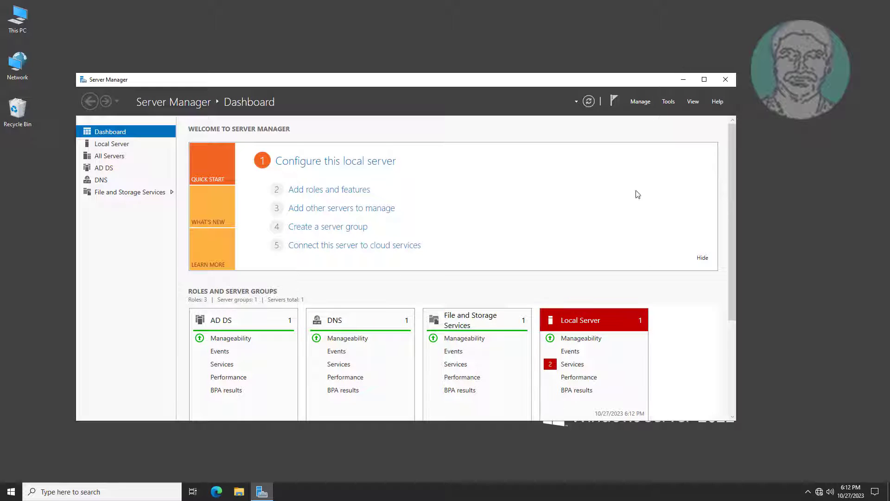
Step: In Group Policy Management, collapse HR and Staff and bring up UserComputer's actions
left_click(669, 101)
left_click(701, 236)
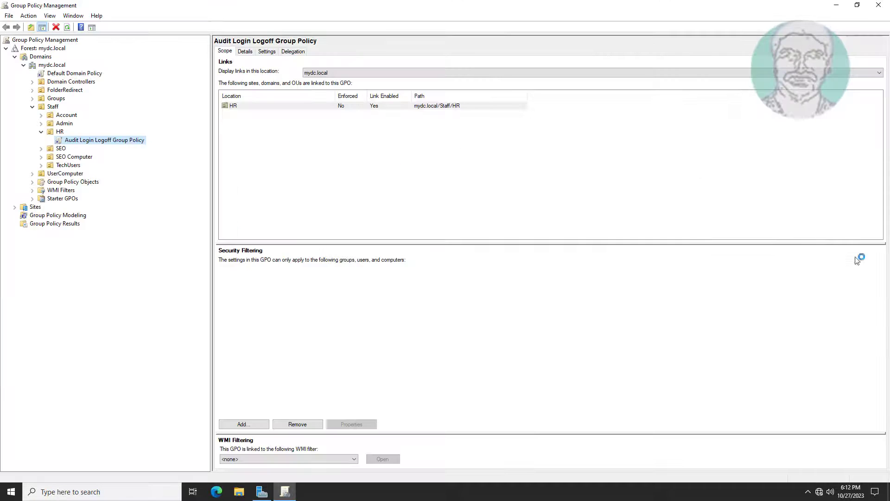
left_click(41, 131)
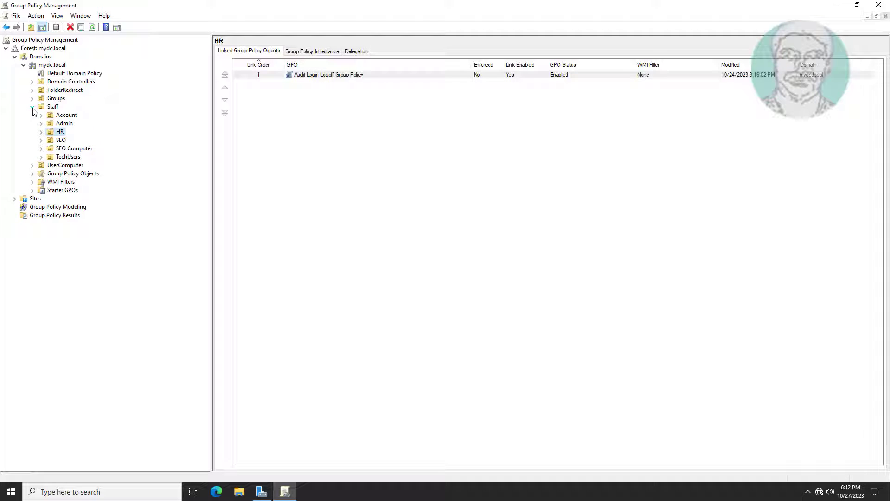
left_click(32, 106)
left_click(70, 115)
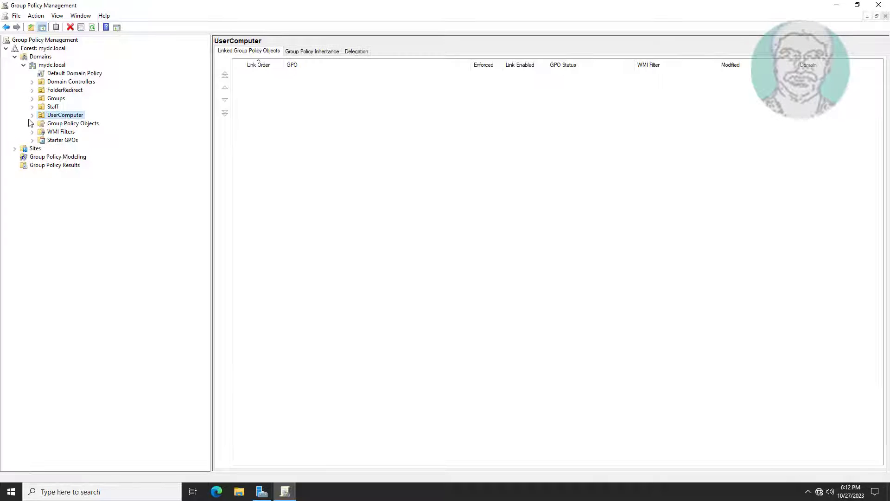
right_click(72, 118)
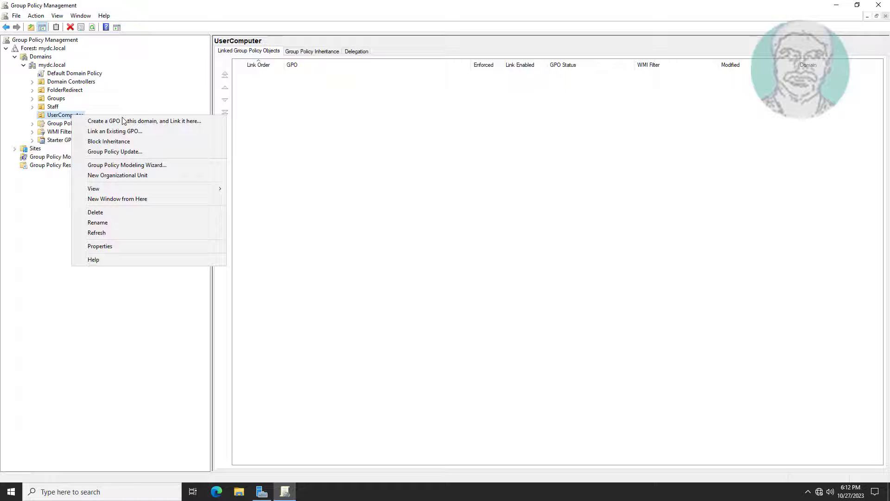
Step: Create and link 'Restrict USB Devices Group Policy' to UserComputer, then select it
left_click(123, 119)
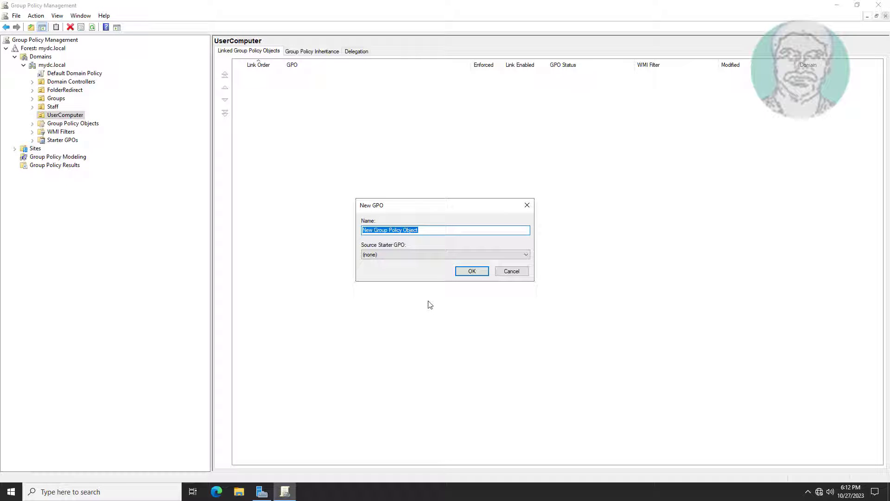
type("Restrict USB Device")
type("strict USB Devices")
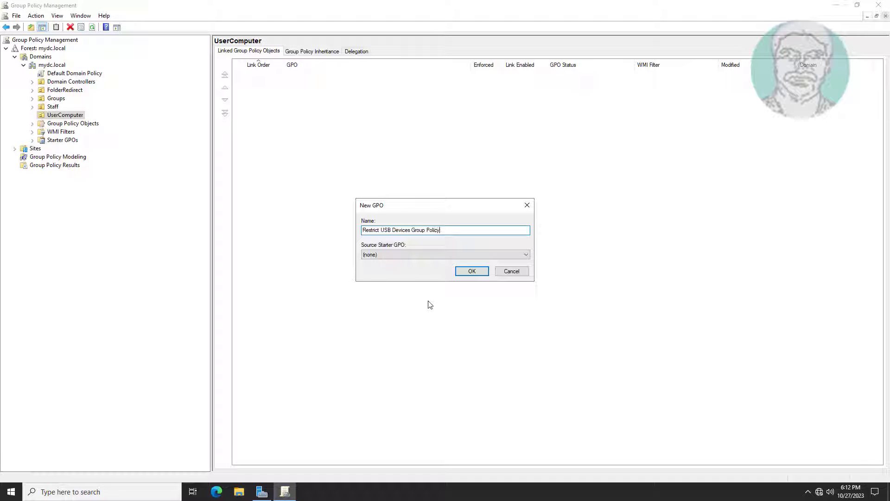
left_click(464, 272)
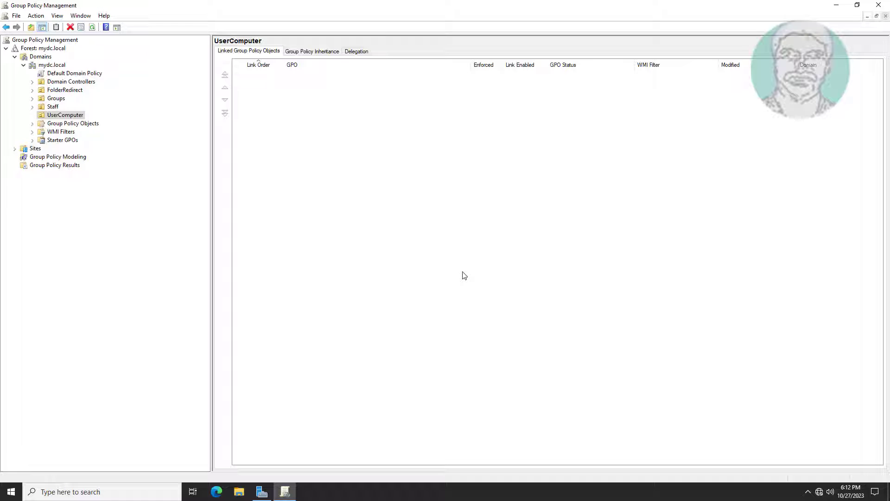
left_click(128, 124)
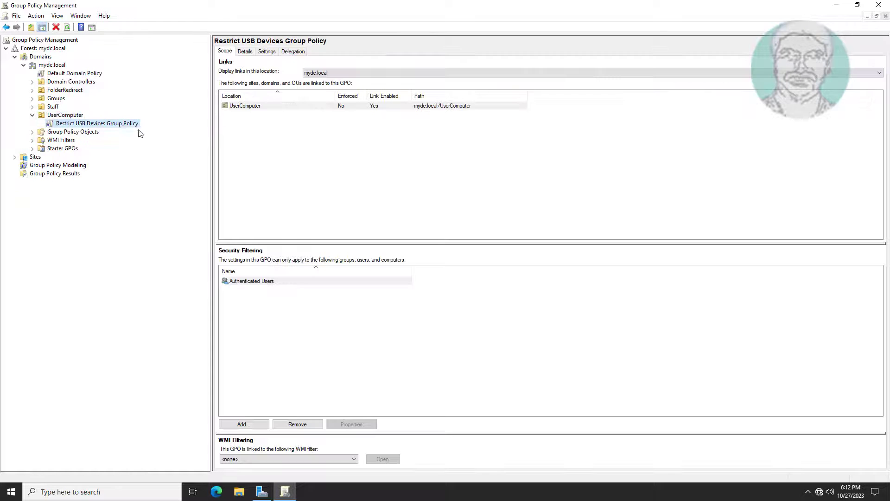
right_click(131, 122)
Step: Edit the new GPO, enlarge the editor, and expand Computer Configuration > Policies
left_click(157, 130)
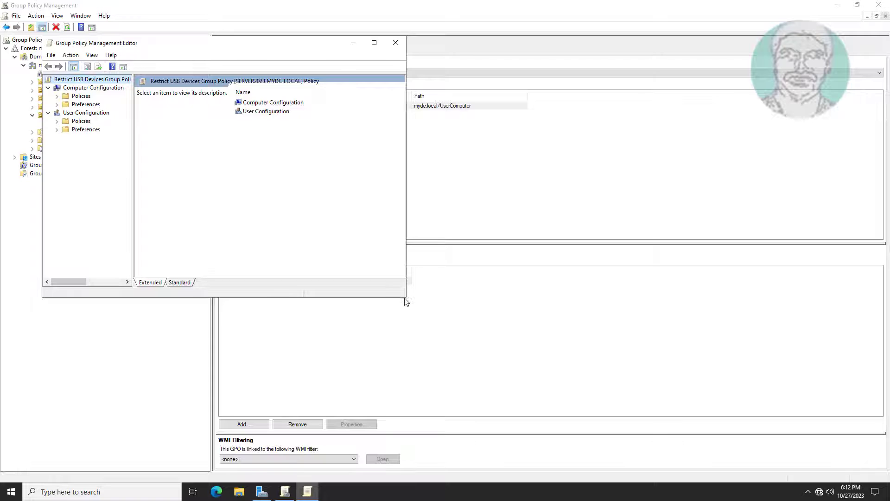
left_click_drag(407, 299, 751, 412)
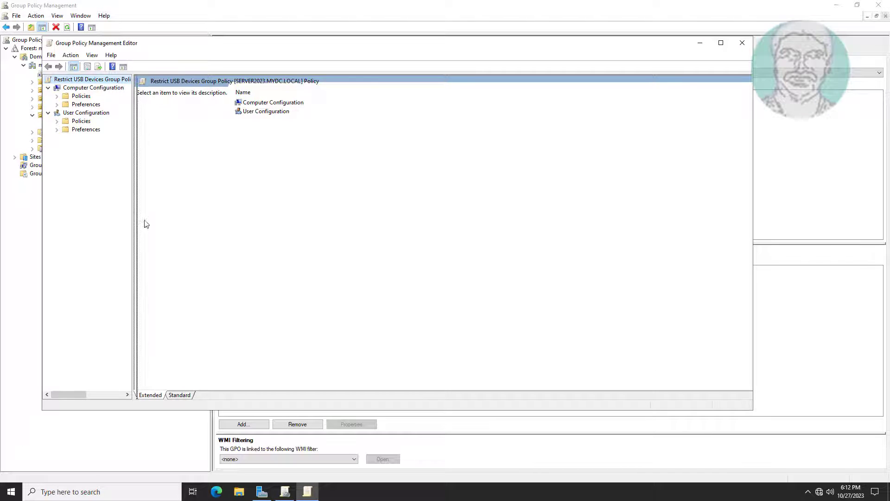
left_click_drag(134, 222, 184, 227)
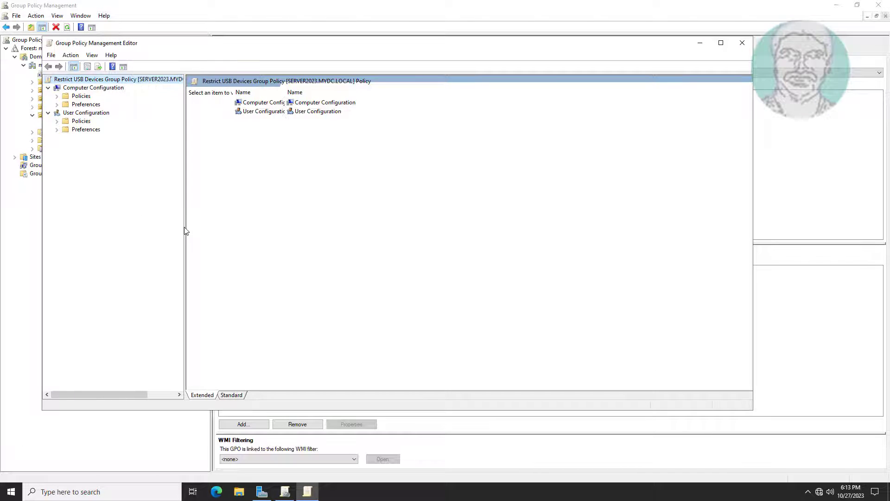
left_click(81, 96)
left_click(57, 97)
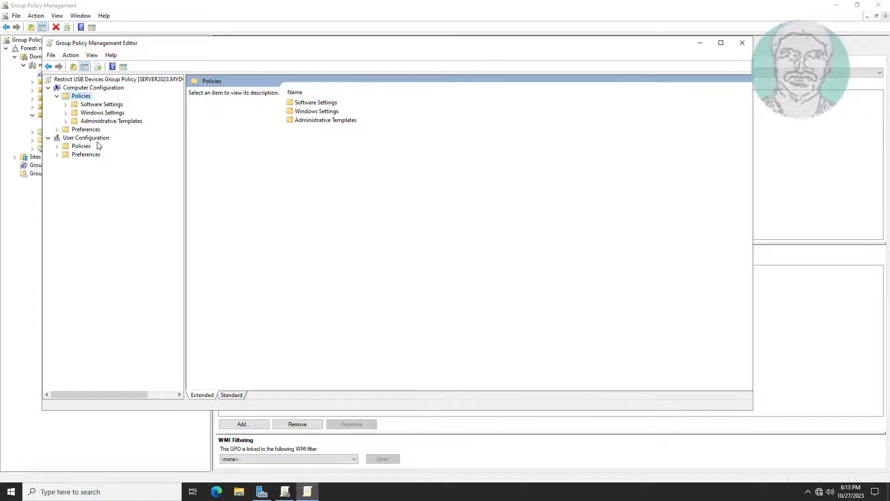
Step: Go to Administrative Templates > System > Removable Storage Access and pick 'Deny all access'
left_click(114, 121)
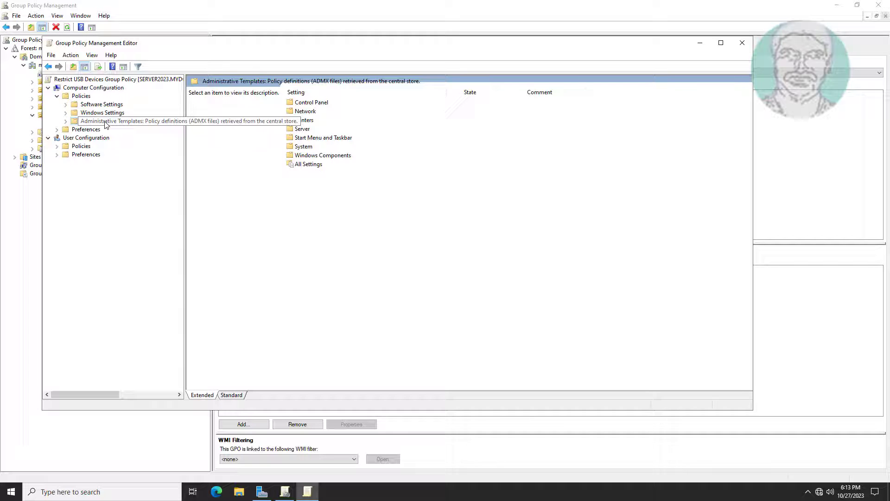
left_click(66, 122)
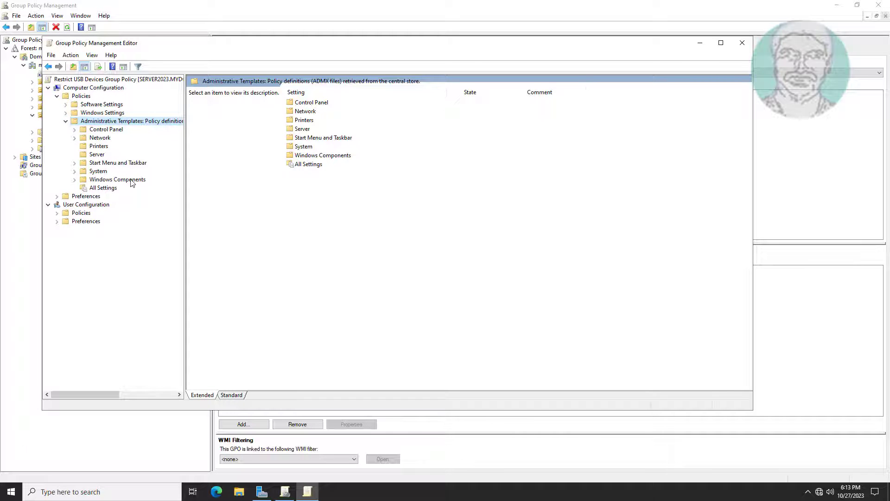
left_click(98, 172)
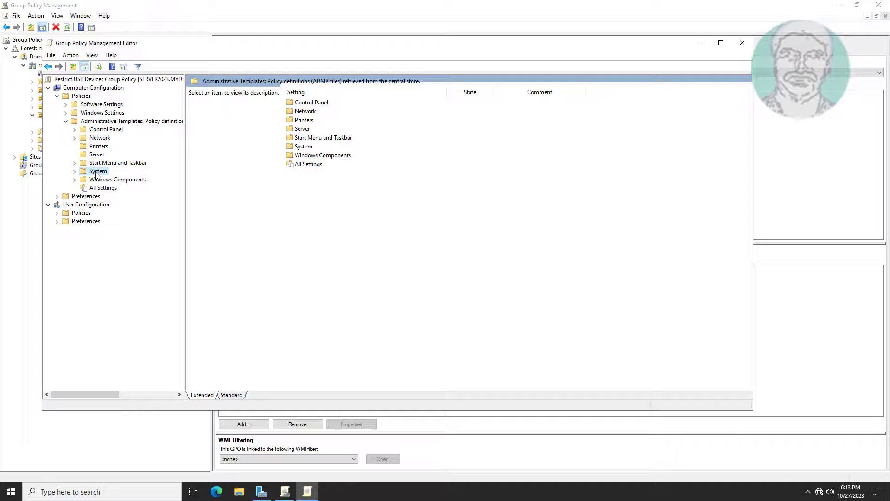
left_click(75, 172)
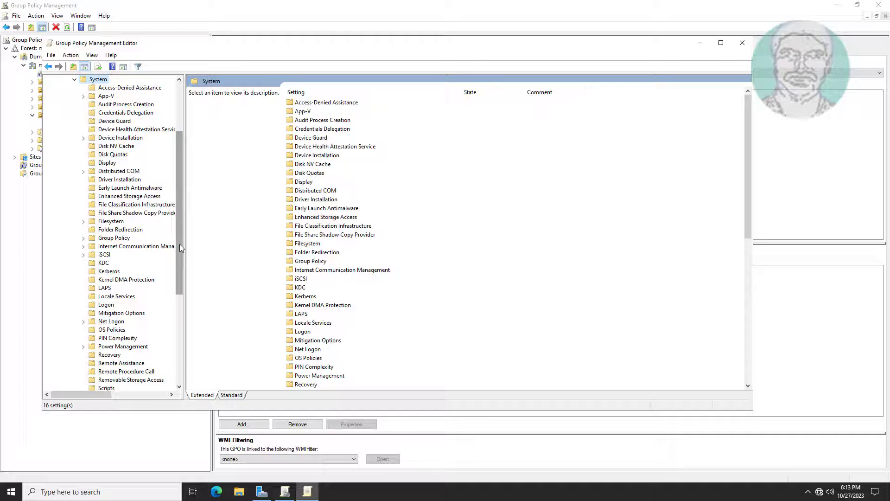
left_click_drag(177, 246, 185, 318)
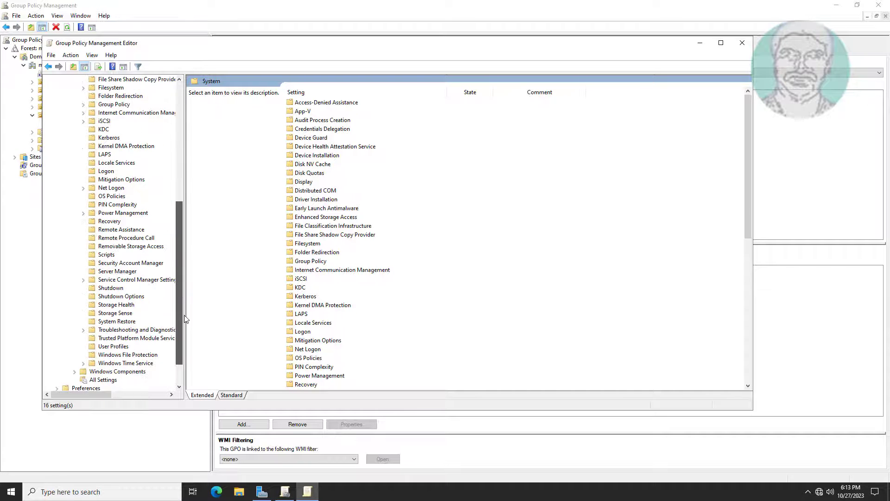
left_click(131, 246)
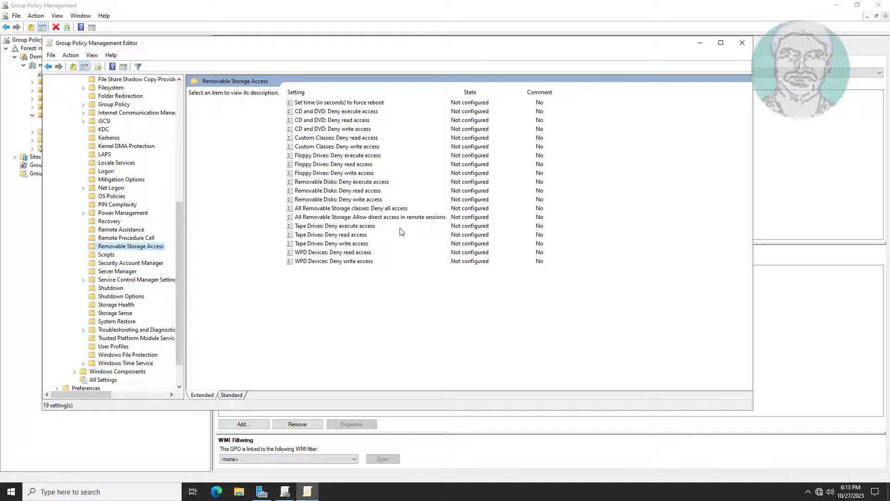
left_click(350, 209)
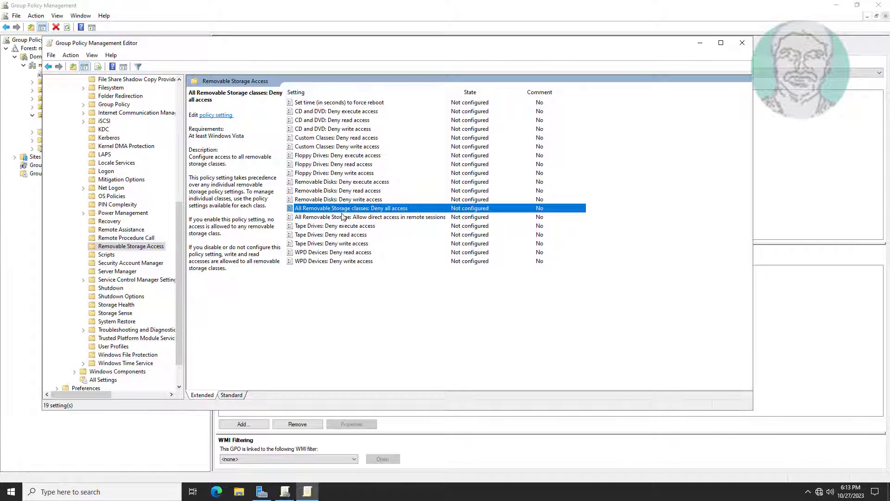
Step: Set 'All Removable Storage classes: Deny all access' to Enabled, apply it, and close the editor
double_click(399, 212)
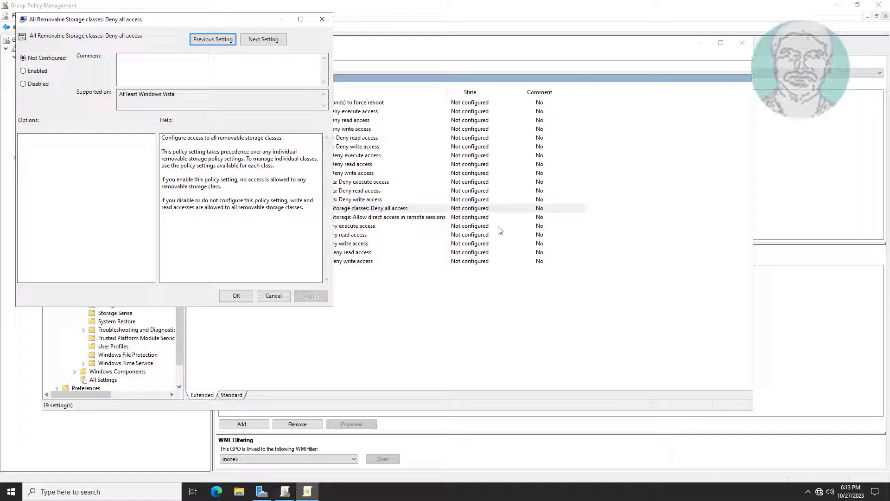
left_click(24, 71)
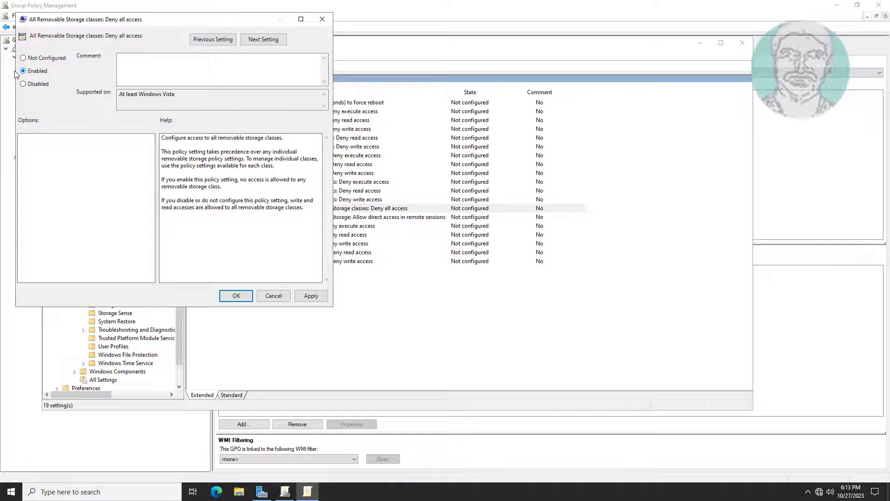
left_click(298, 297)
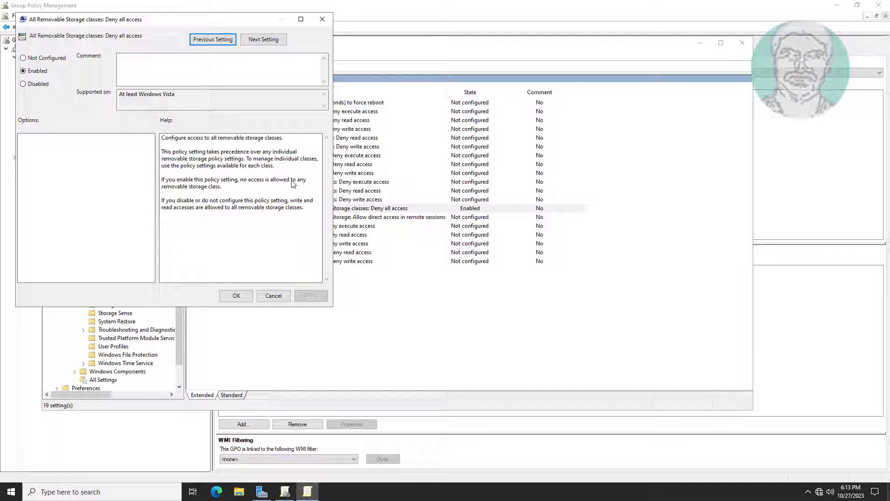
left_click(237, 296)
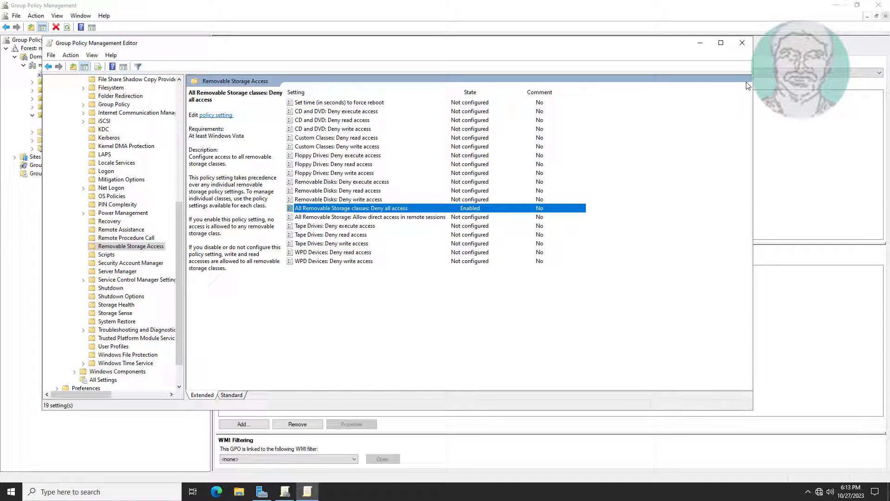
left_click(742, 42)
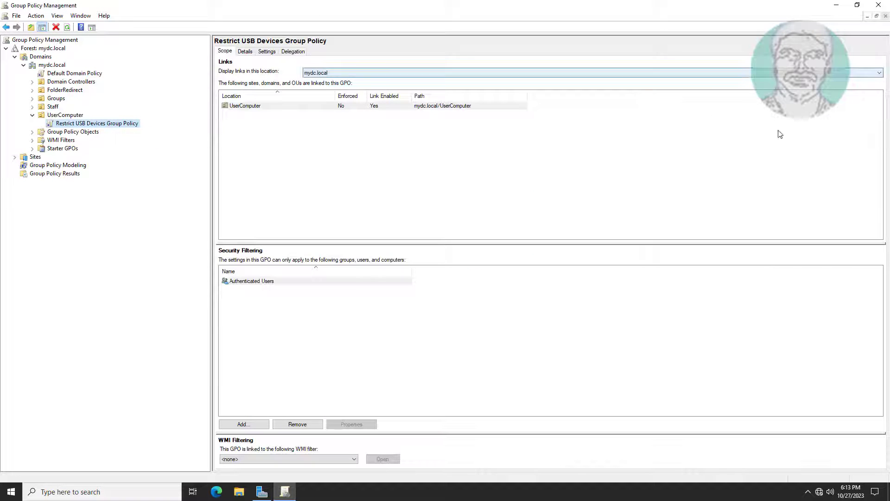
Step: Close Group Policy Management and Server Manager, run 'gpupdate /force' in Command Prompt, then exit
left_click(878, 5)
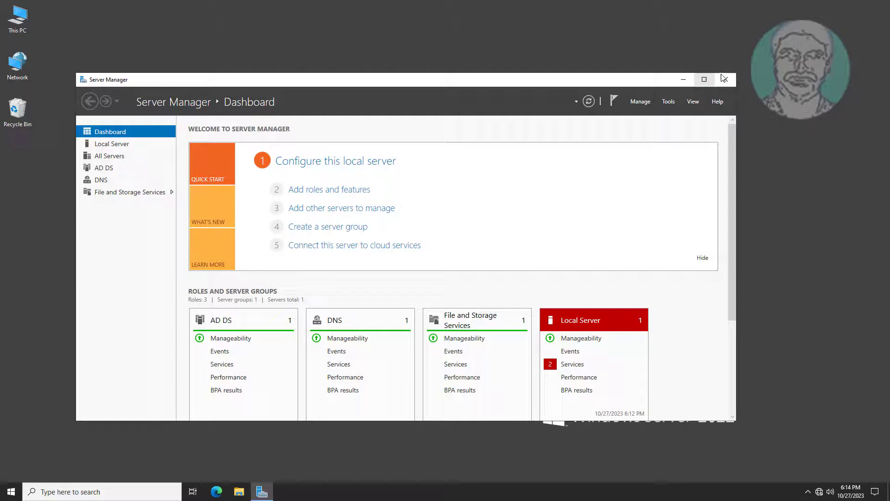
left_click(725, 79)
left_click(93, 487)
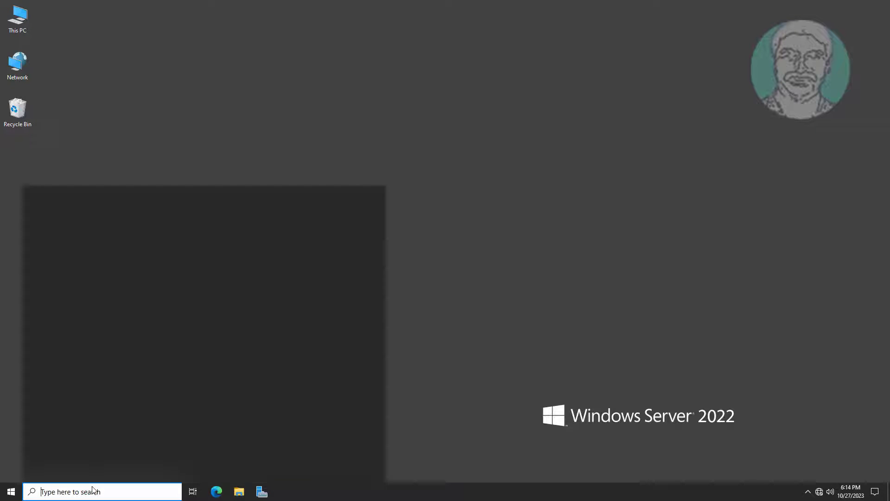
type("cmd")
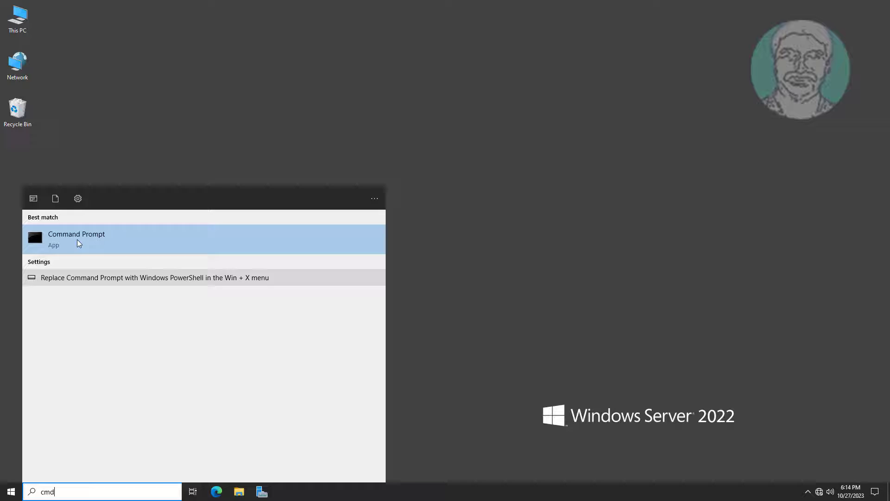
left_click(80, 236)
type("gpupd")
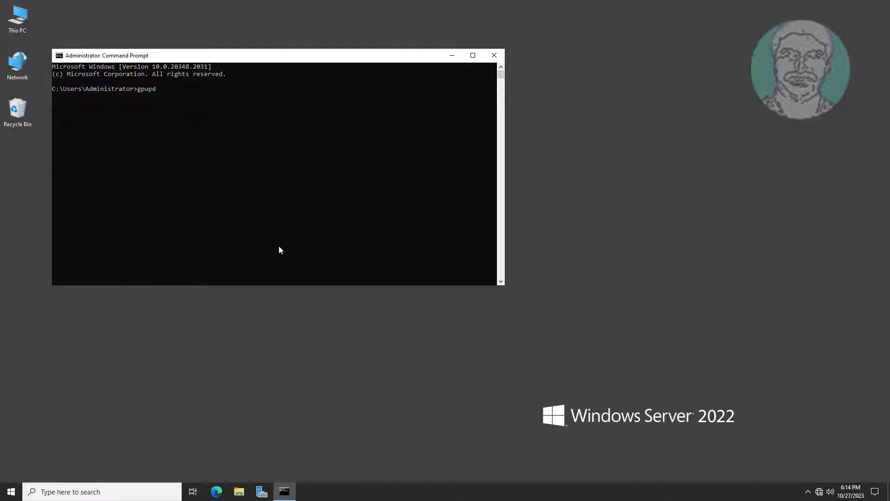
type("gte")
key("BackSpace")
key("BackSpace")
key("BackSpace")
key("Return")
type("exit")
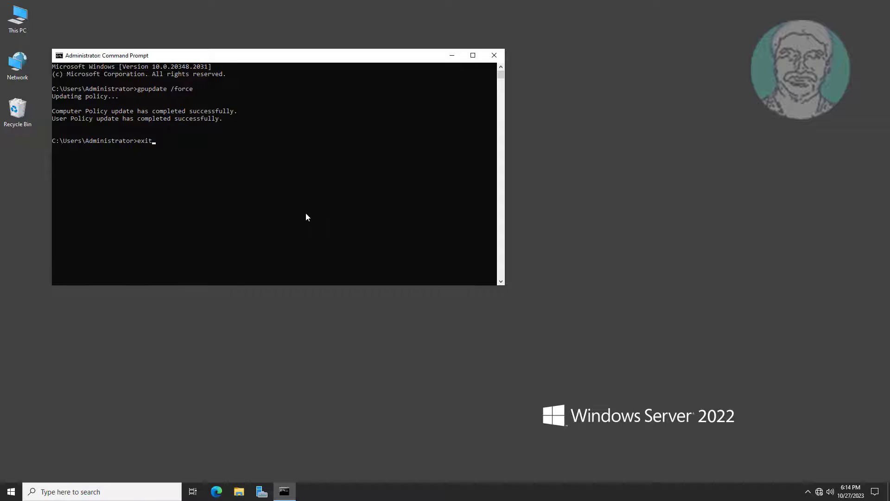
key("Return")
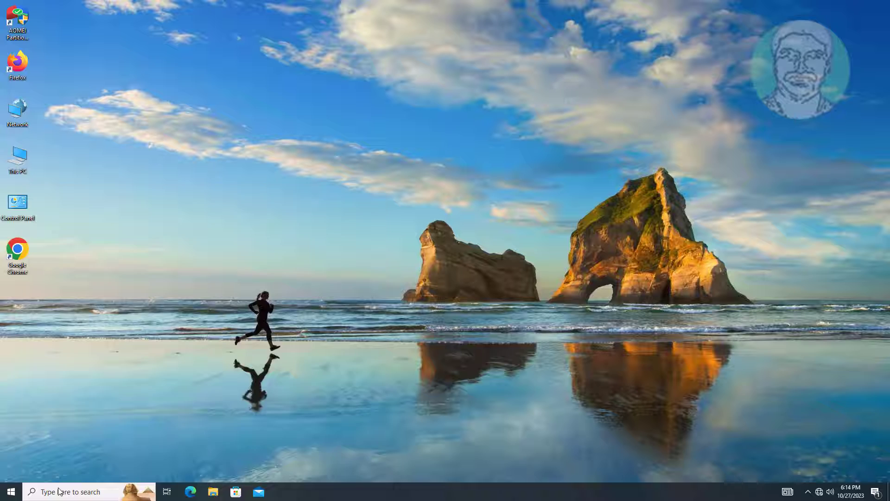
Step: Run Command Prompt as administrator on the client, entering the admin user name and password
left_click(58, 491)
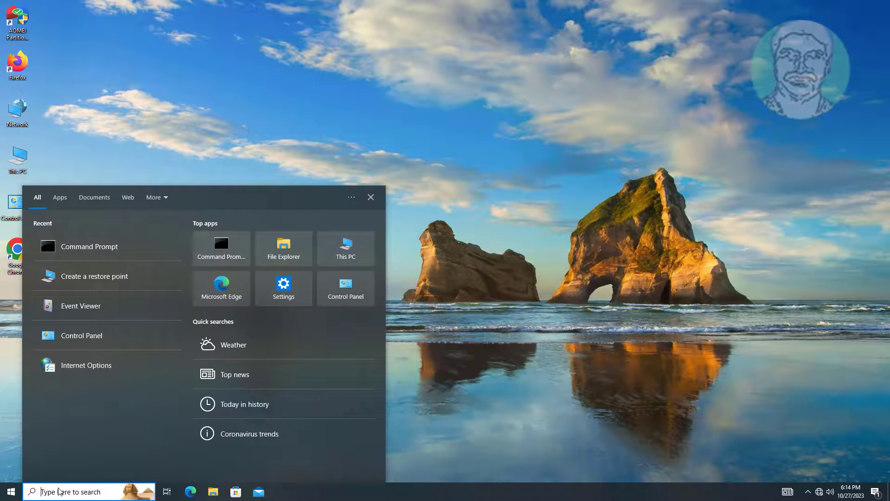
type("cmd")
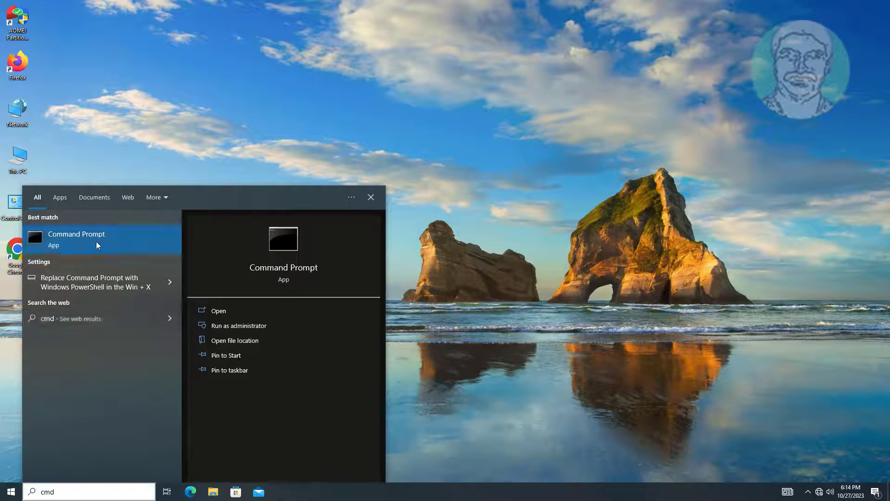
right_click(97, 245)
left_click(137, 254)
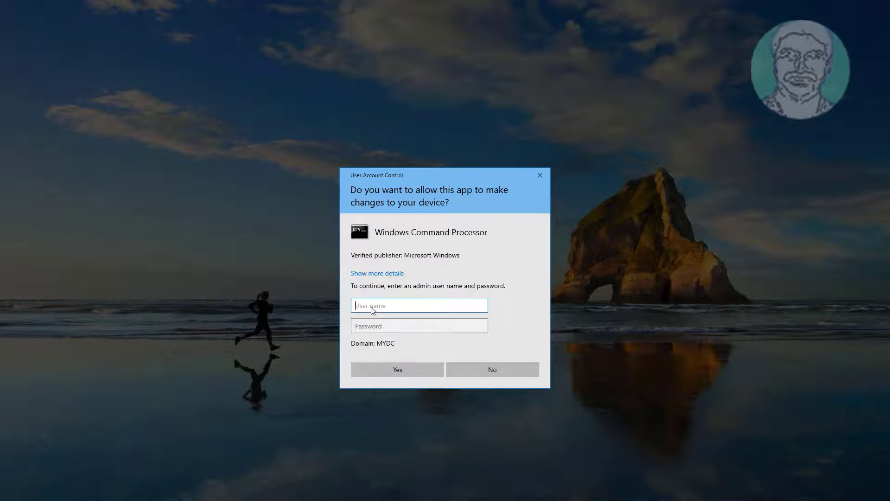
key("Tab")
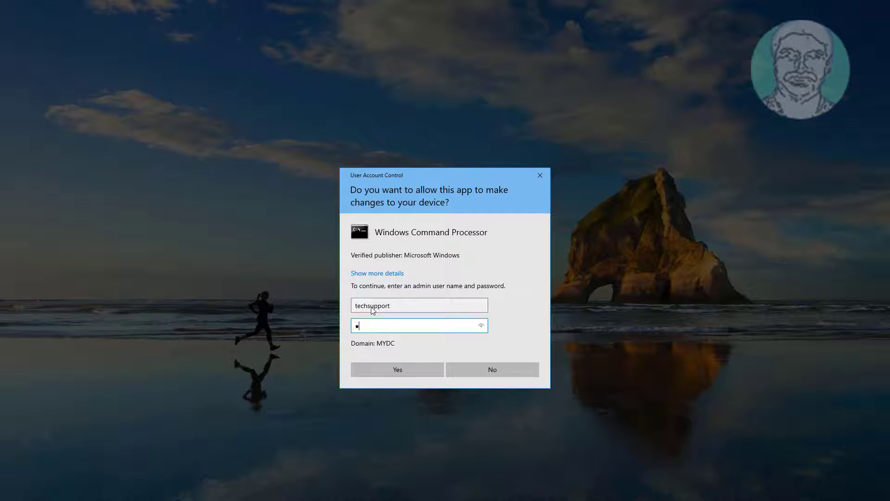
key("Return")
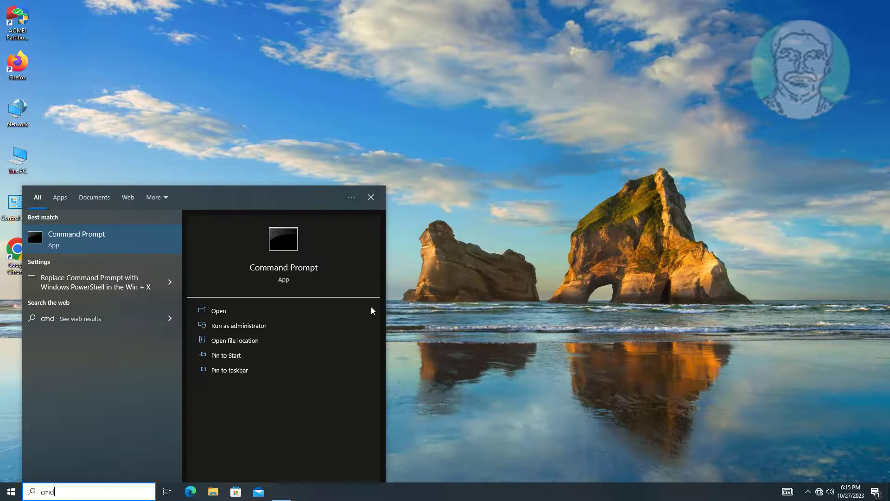
Step: Run 'gpupdate /force' in the client's administrator Command Prompt
left_click(449, 218)
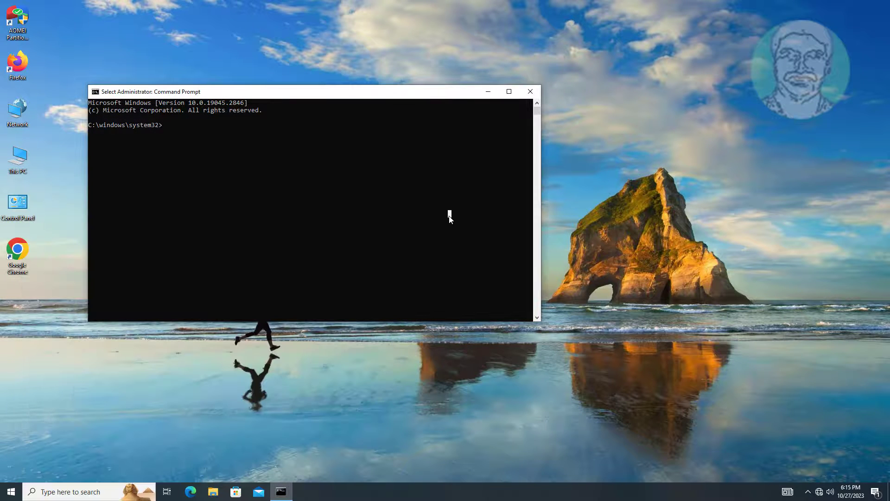
type("gpu")
type("pdate /")
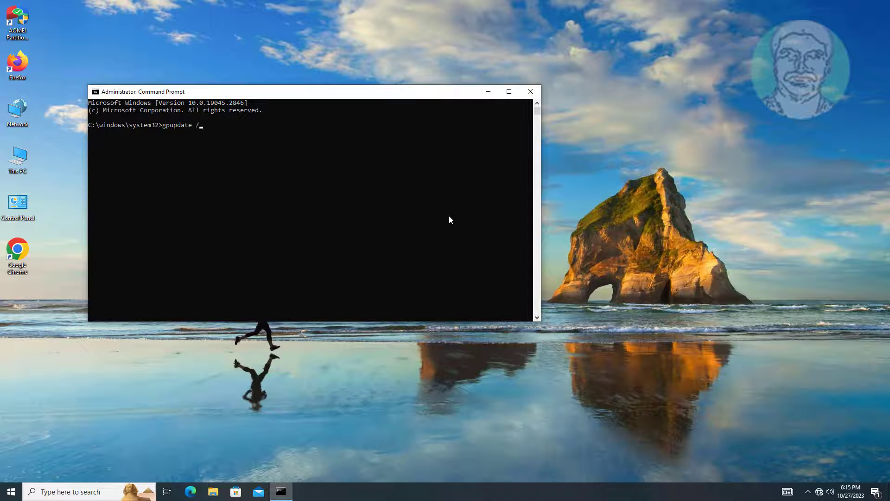
type("force")
key("Return")
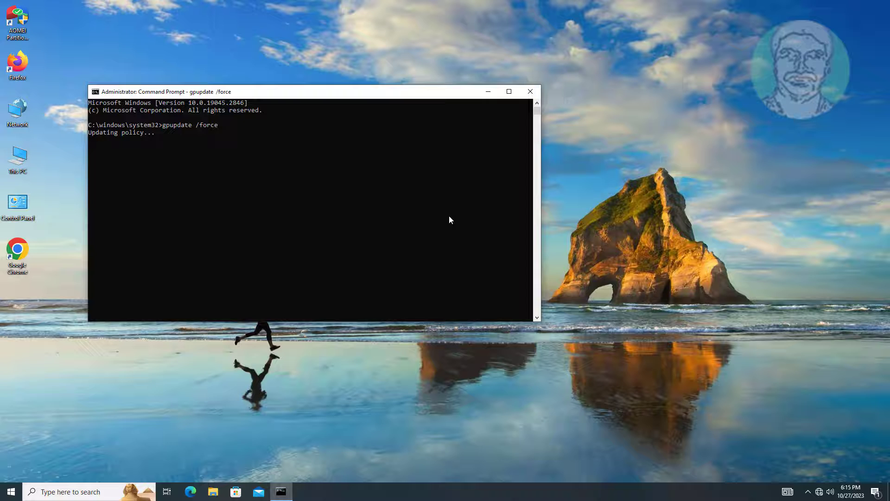